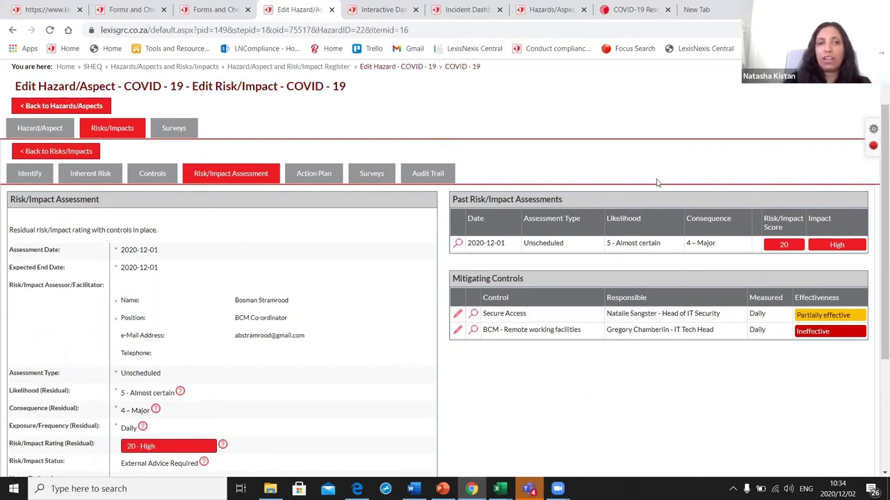
scroll(657, 183, "up", 1)
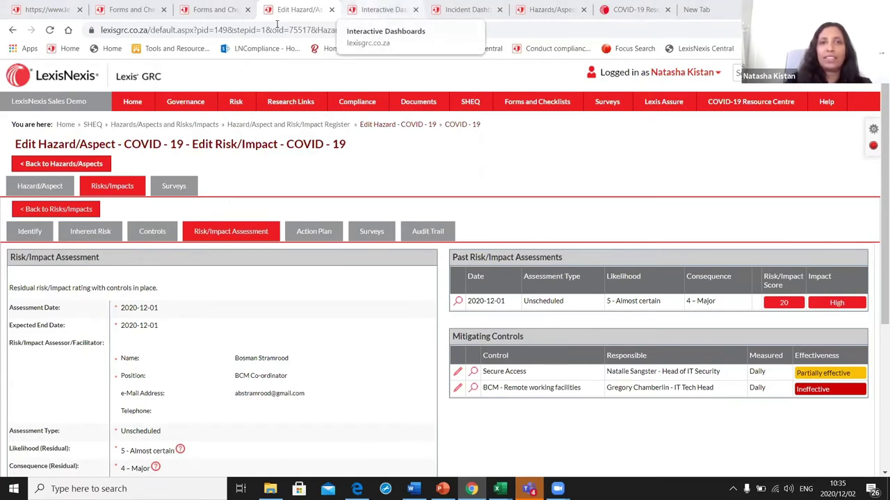
key("ctrl+Tab")
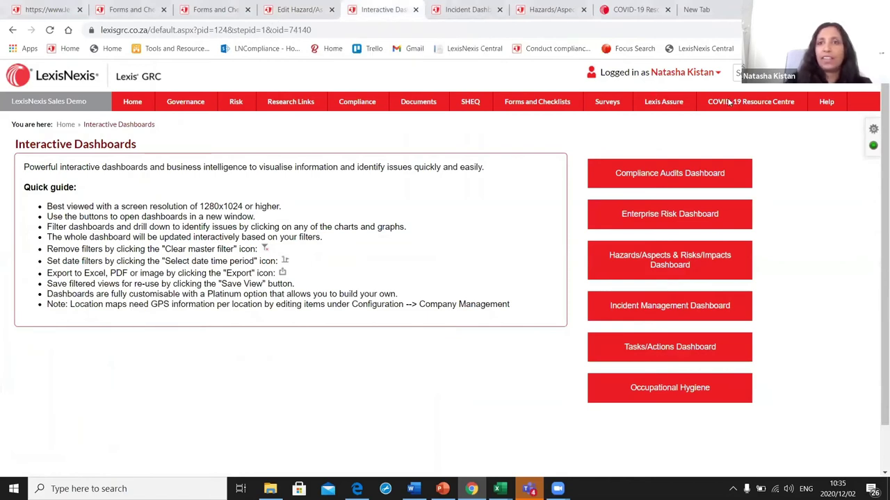
left_click(466, 20)
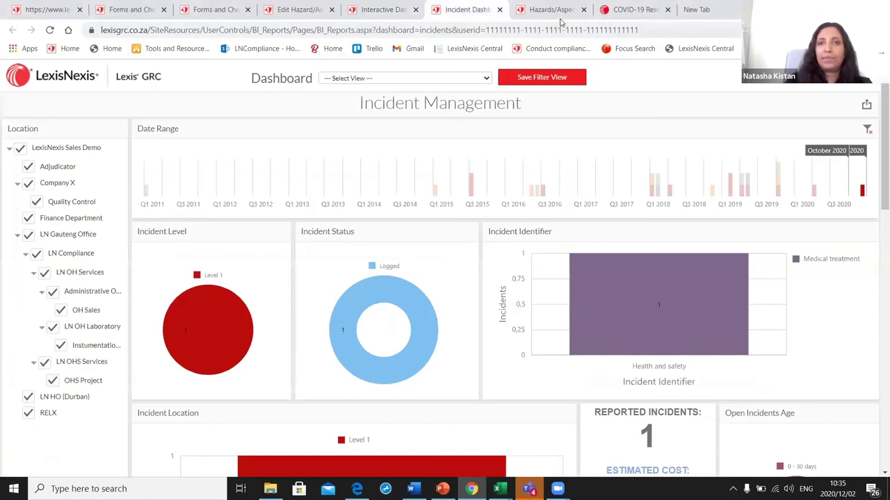
left_click(560, 23)
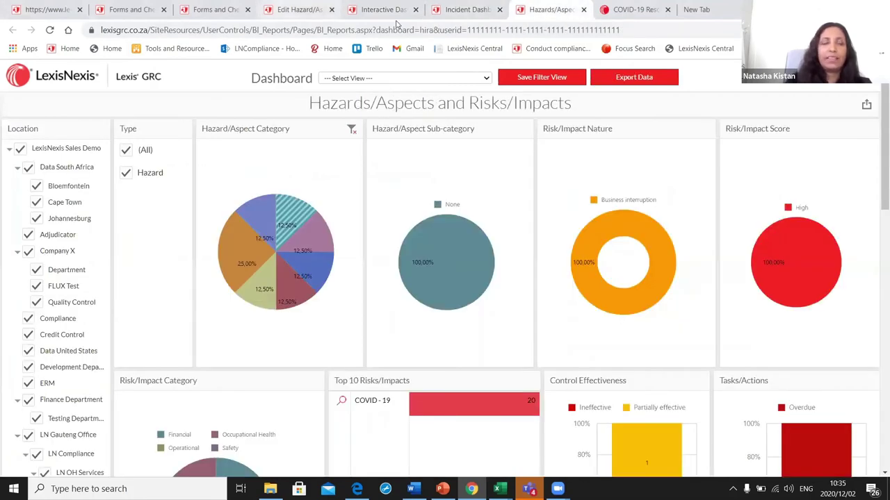
left_click(304, 16)
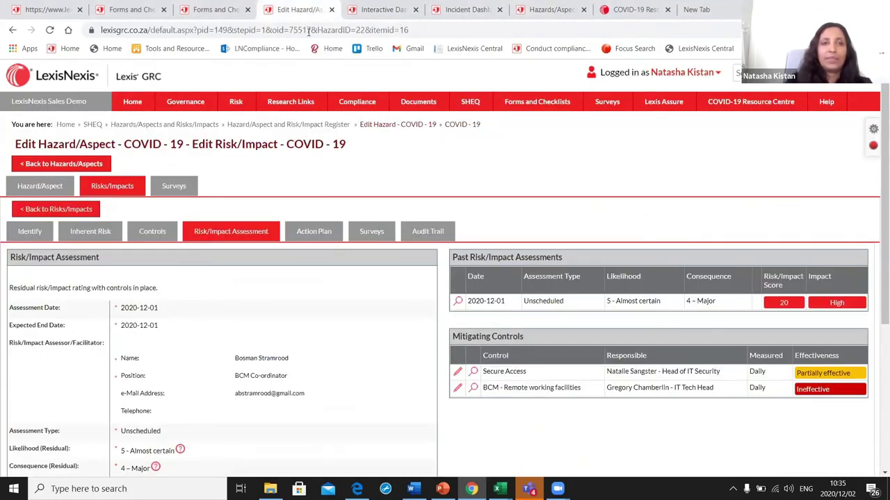
Step: Open the Incidents and Investigations register under Incident Management in a new browser tab and look through the open incidents
mouse_move(357, 101)
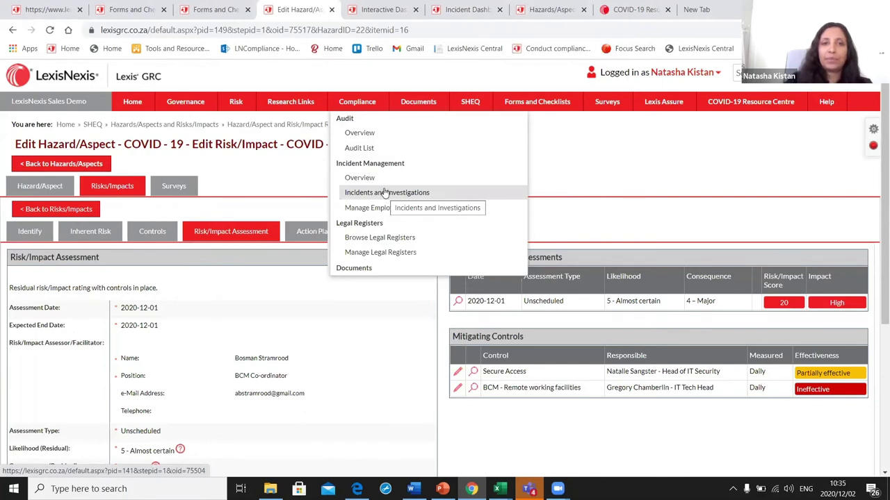
middle_click(385, 192)
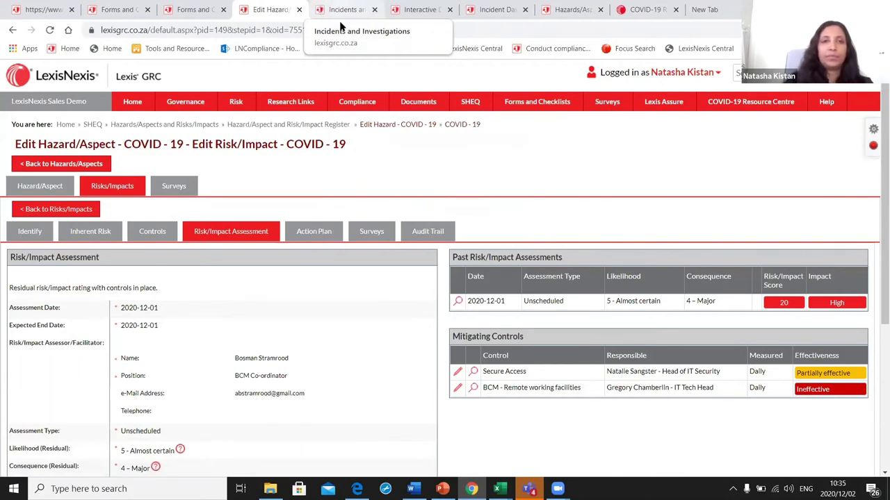
left_click(340, 25)
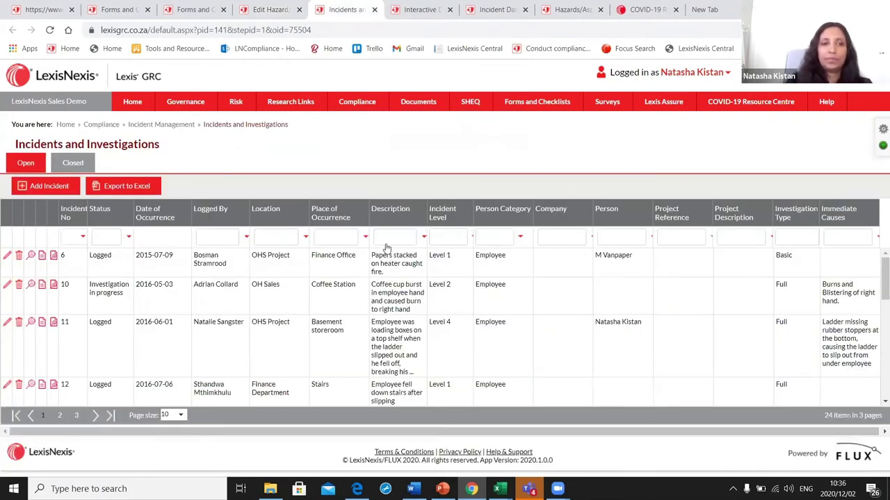
scroll(237, 294, "down", 5)
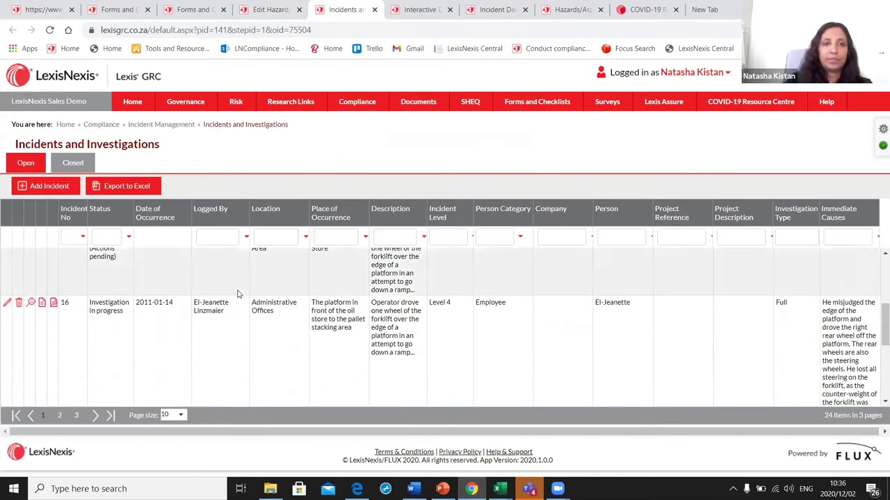
scroll(237, 292, "up", 5)
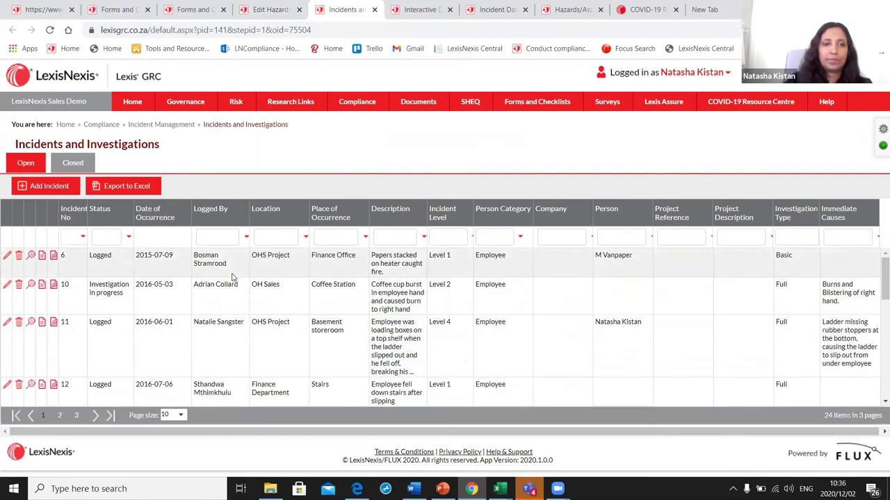
Step: Filter the open incidents by the first name of the person who logged them and open incident 60 for editing
left_click(220, 234)
type("Natasha")
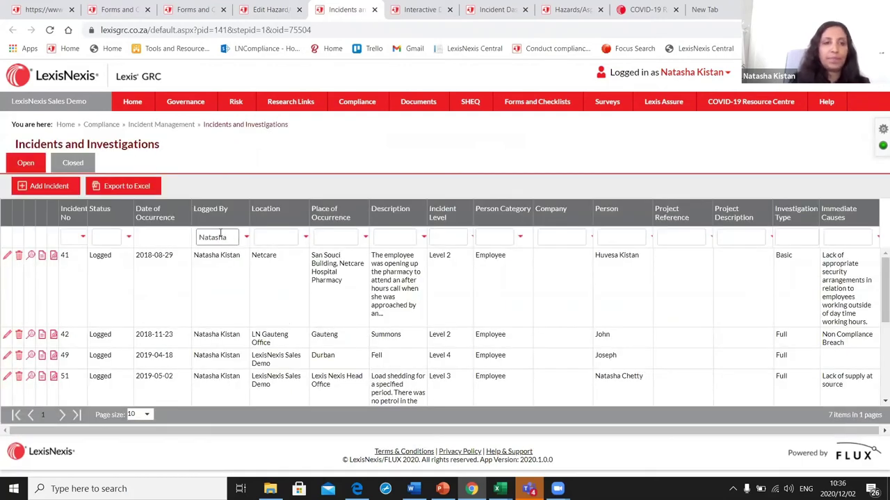
scroll(262, 278, "down", 3)
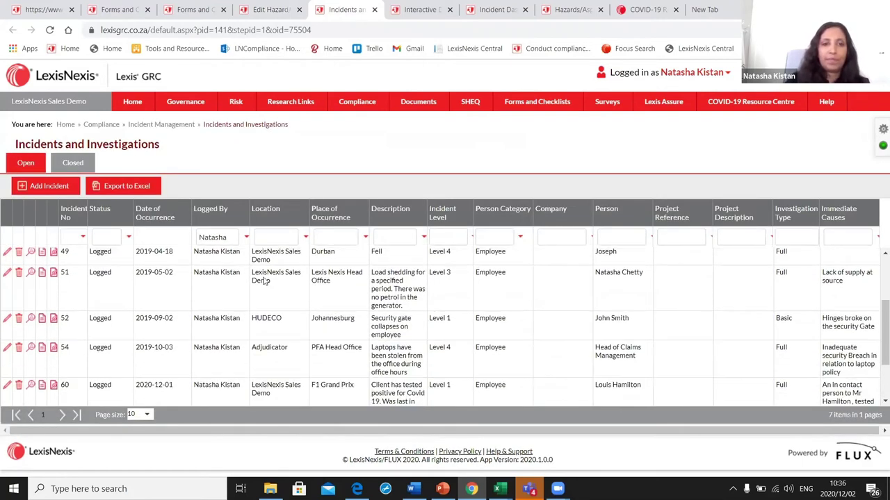
scroll(264, 280, "down", 2)
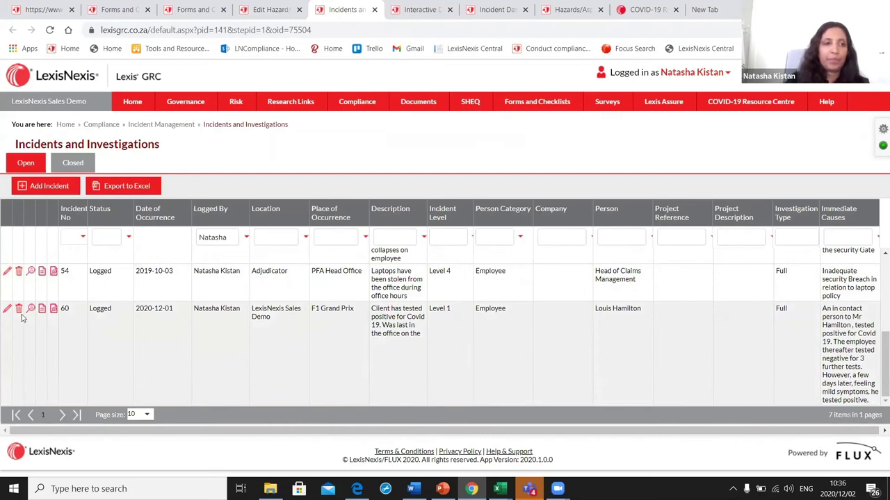
left_click(7, 311)
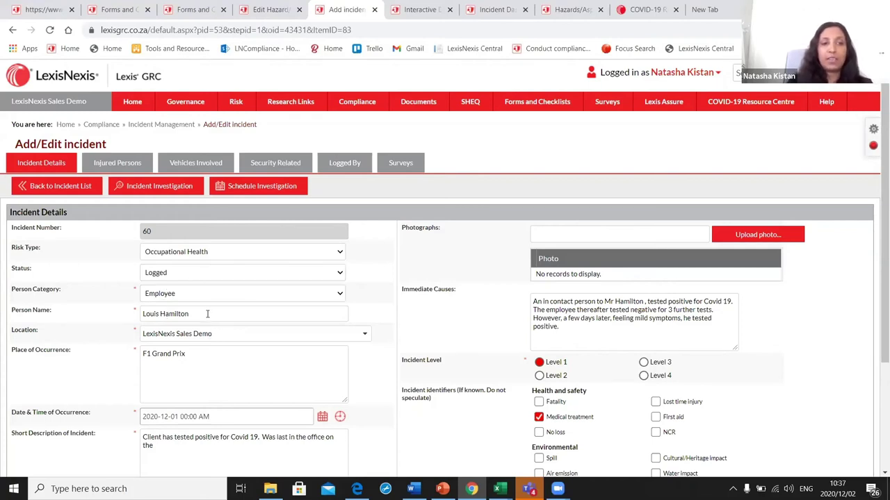
Step: Examine incident 60's details, including immediate causes, level and identifiers, plus its injured persons, vehicles involved and security-related sections
scroll(207, 313, "down", 1)
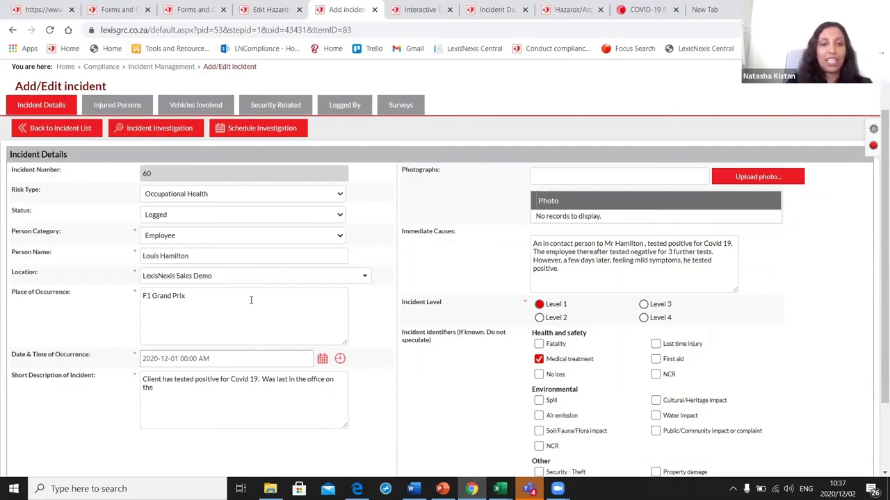
scroll(251, 301, "down", 1)
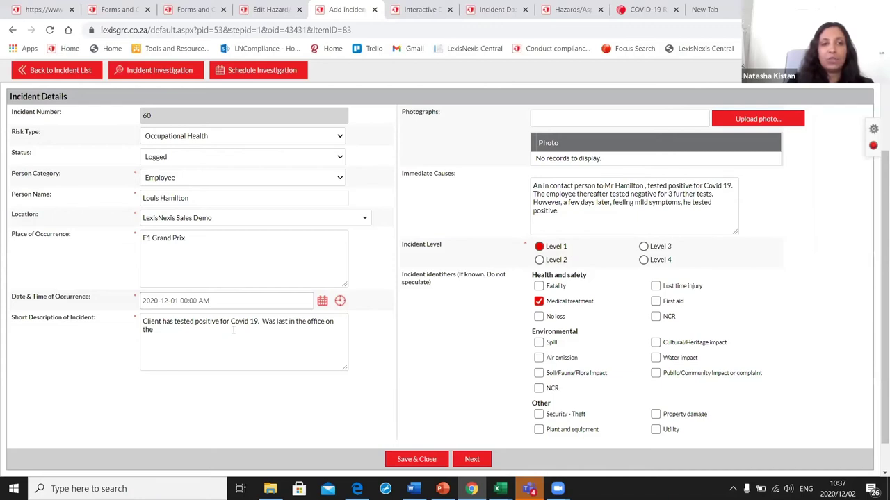
scroll(233, 330, "up", 1)
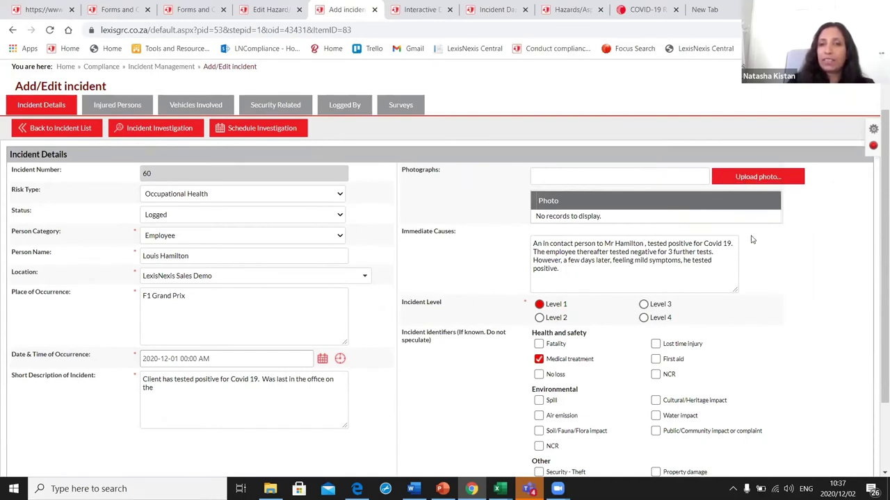
scroll(653, 276, "down", 1)
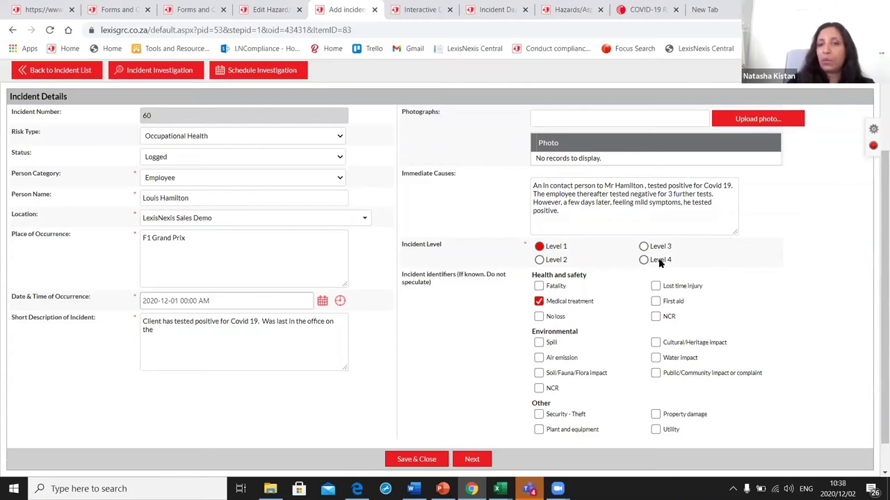
scroll(660, 271, "down", 1)
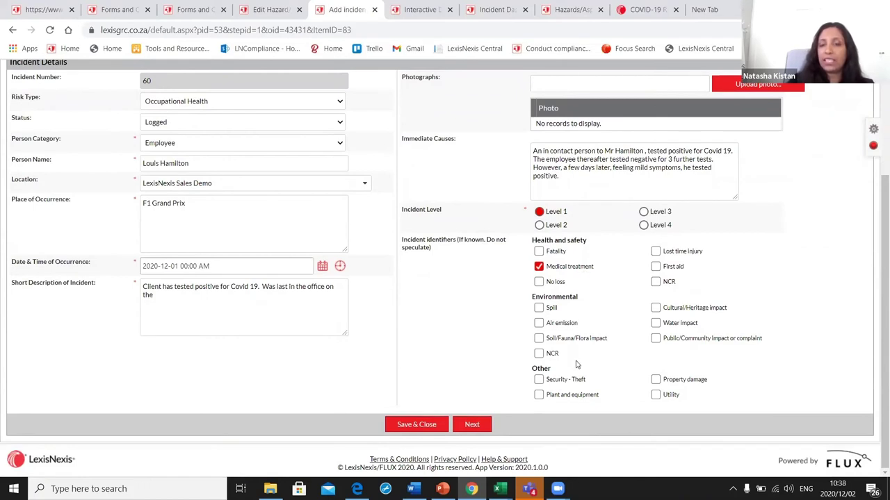
left_click(478, 428)
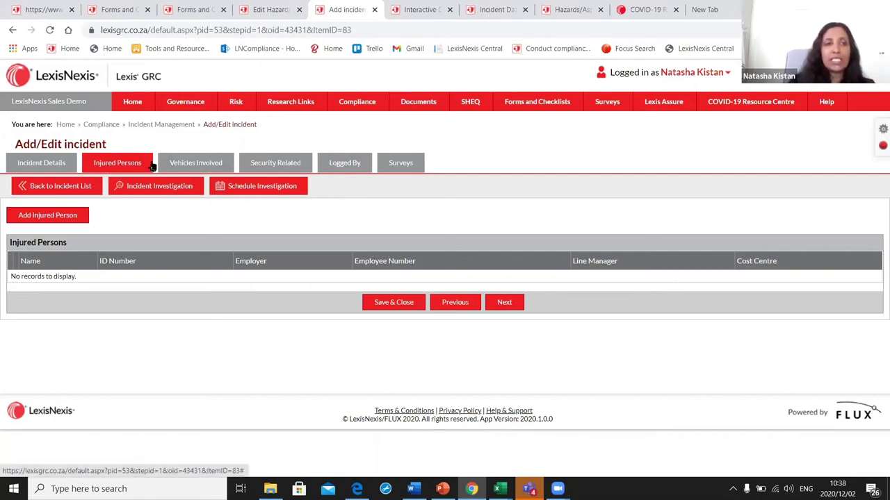
left_click(213, 162)
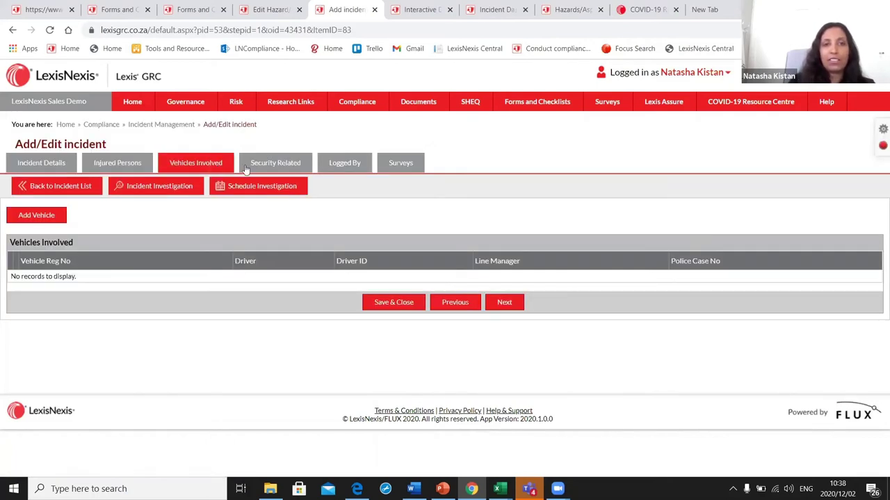
left_click(287, 164)
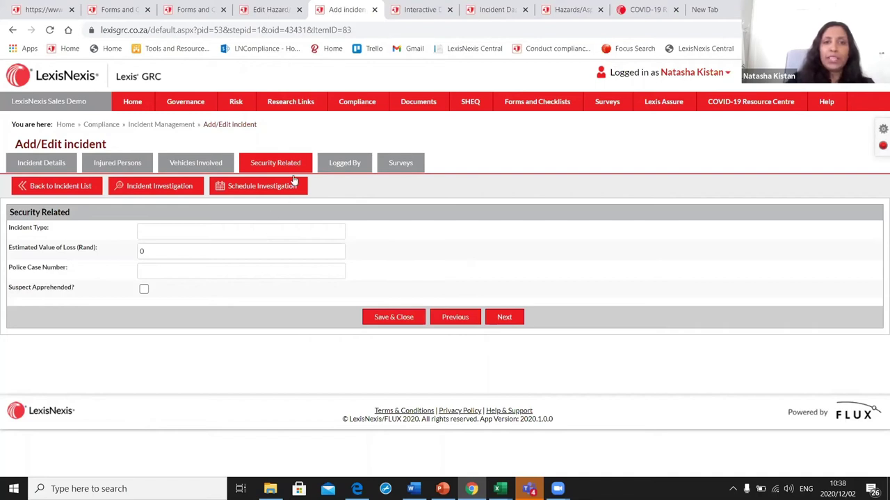
Step: Open the investigation for incident 60 and review its investigation details and investigation team
left_click(163, 192)
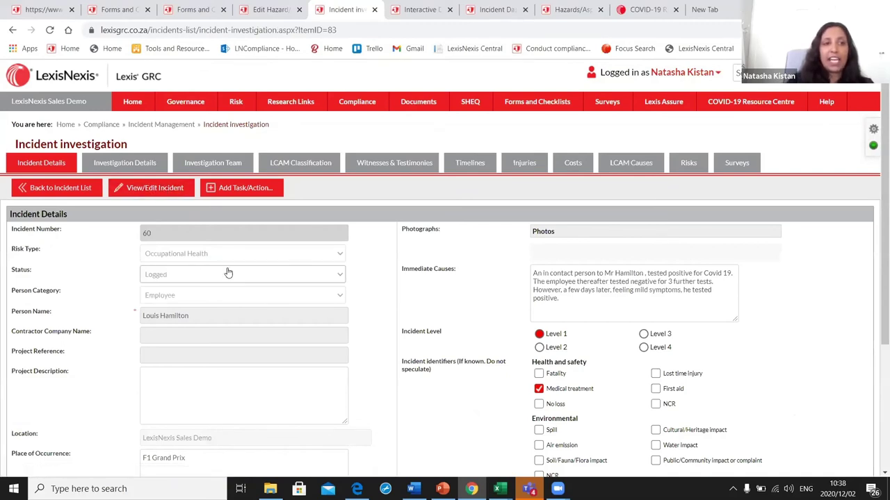
left_click(147, 162)
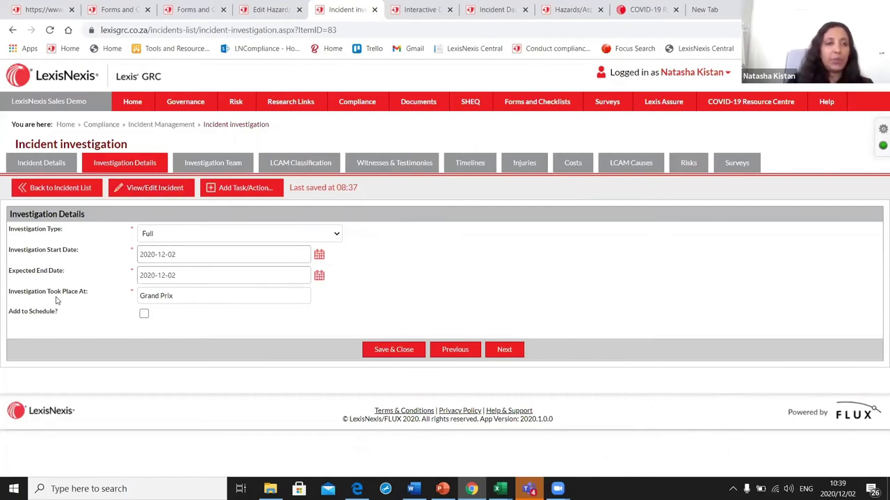
left_click(214, 163)
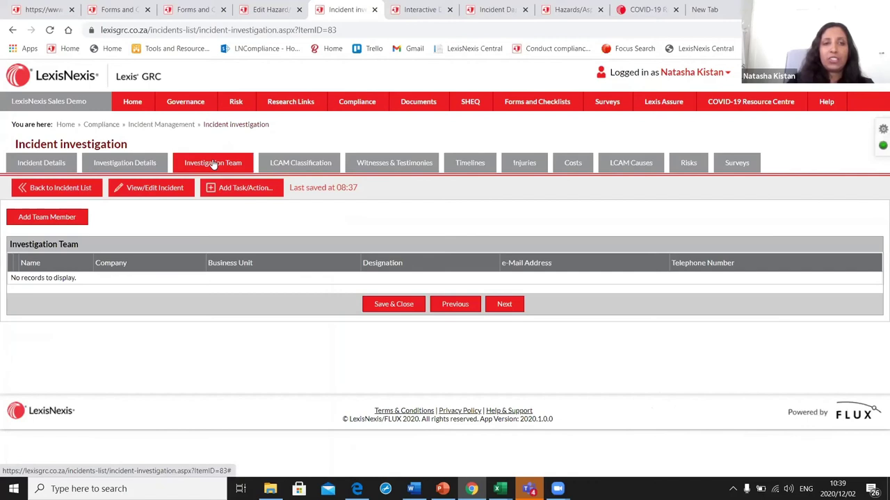
Step: In LCAM Classification Step 1, mark Medical treatment, Productivity downtime, Travel costs and Product loss / damage as types of loss
left_click(287, 164)
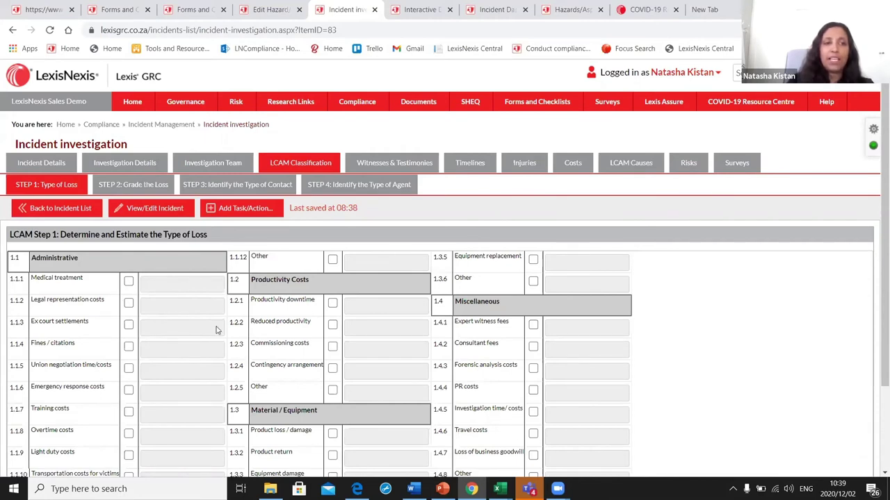
left_click(129, 282)
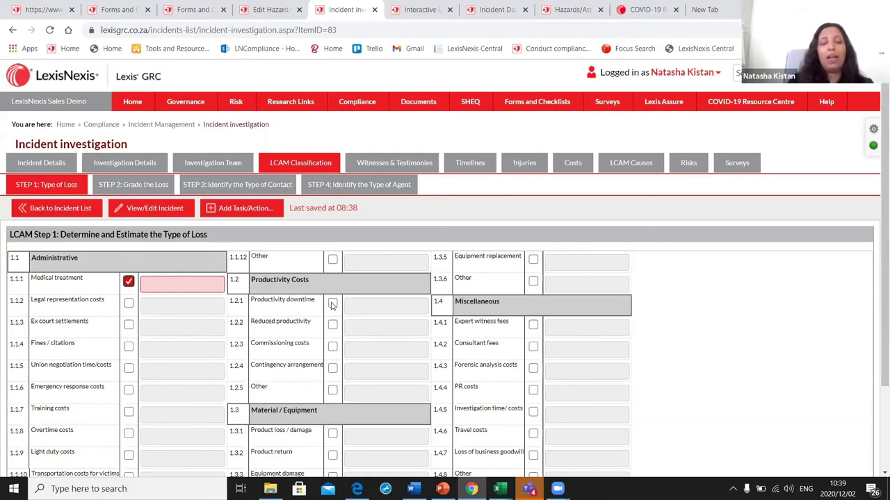
left_click(333, 304)
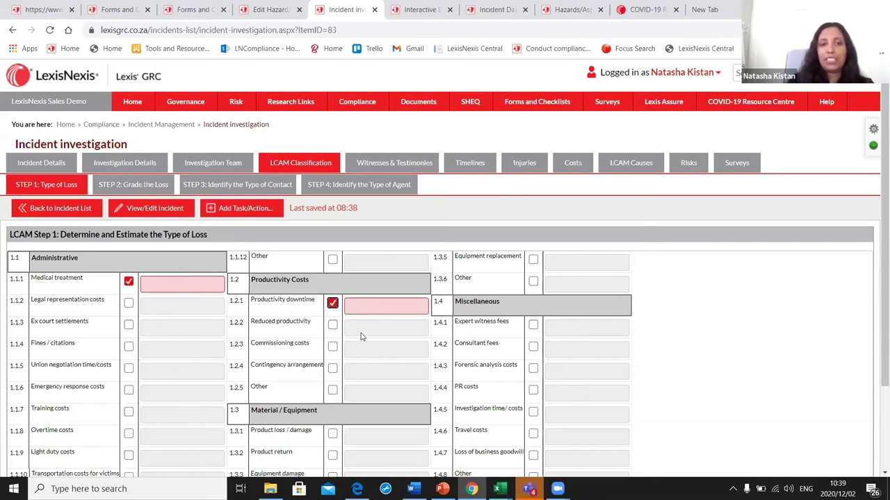
scroll(361, 336, "down", 1)
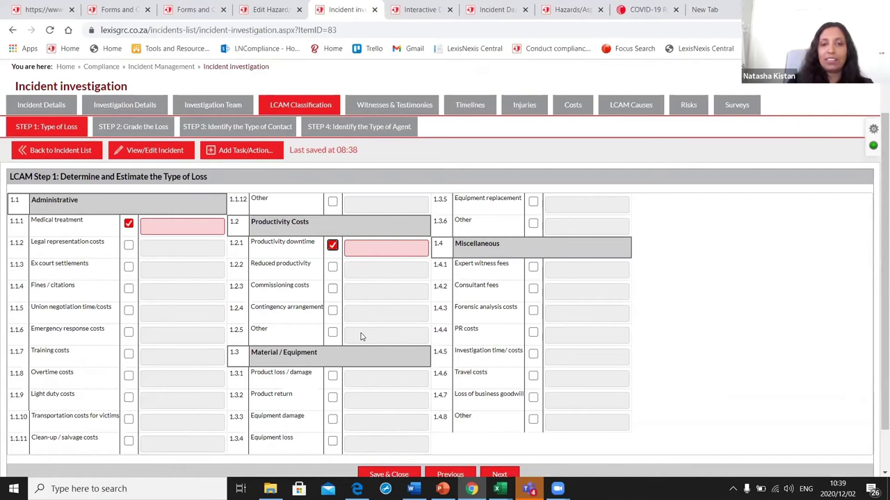
scroll(361, 336, "down", 1)
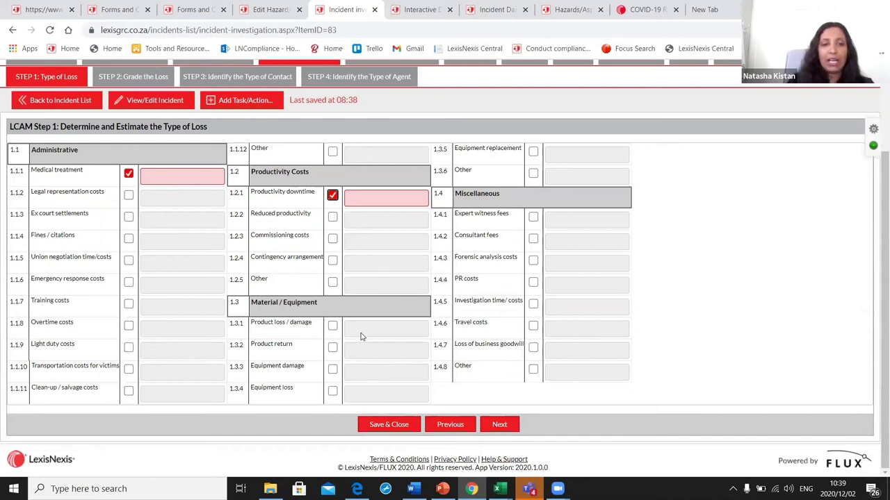
left_click(533, 326)
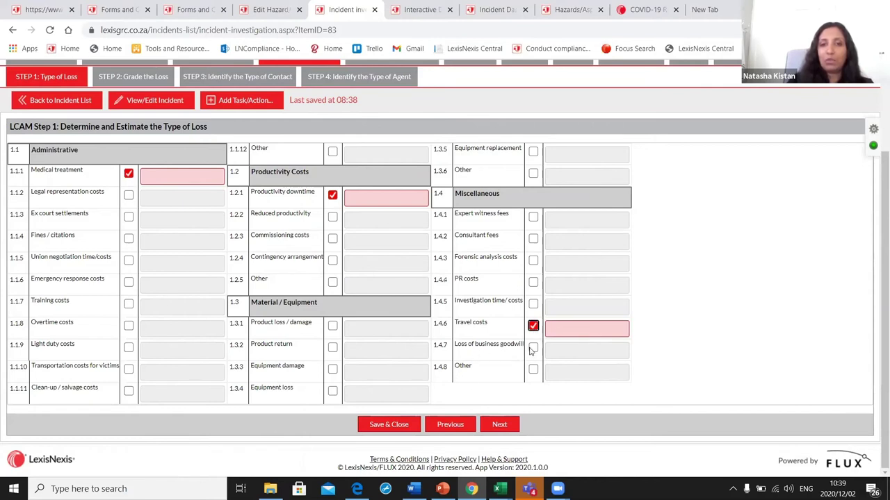
left_click(333, 328)
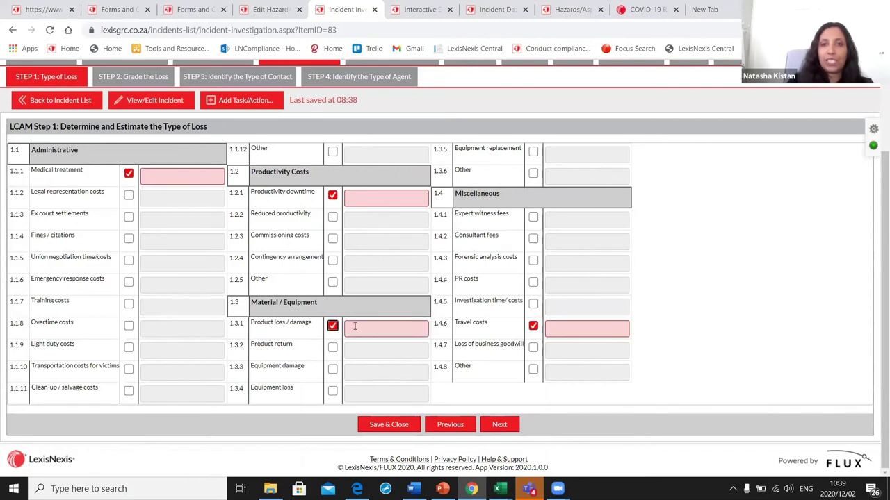
scroll(770, 258, "up", 3)
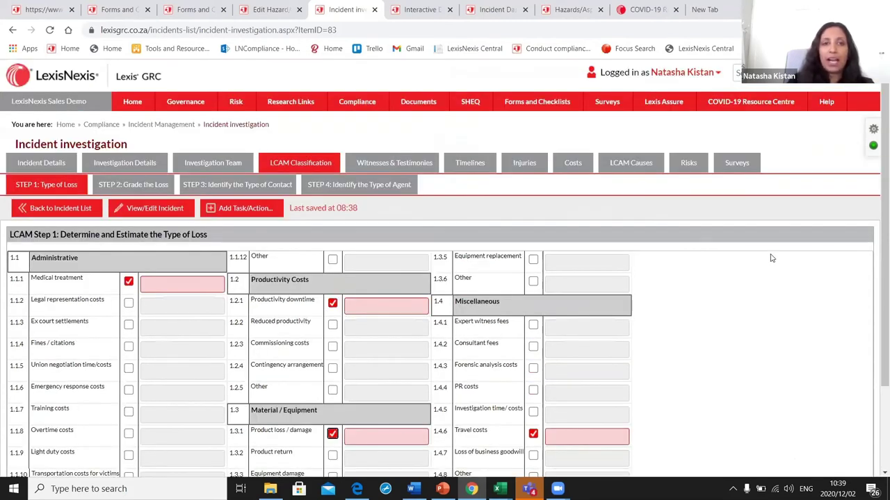
Step: Review the investigation's witnesses section with its blank witness form, plus its timelines and costs, without adding any entries
left_click(400, 168)
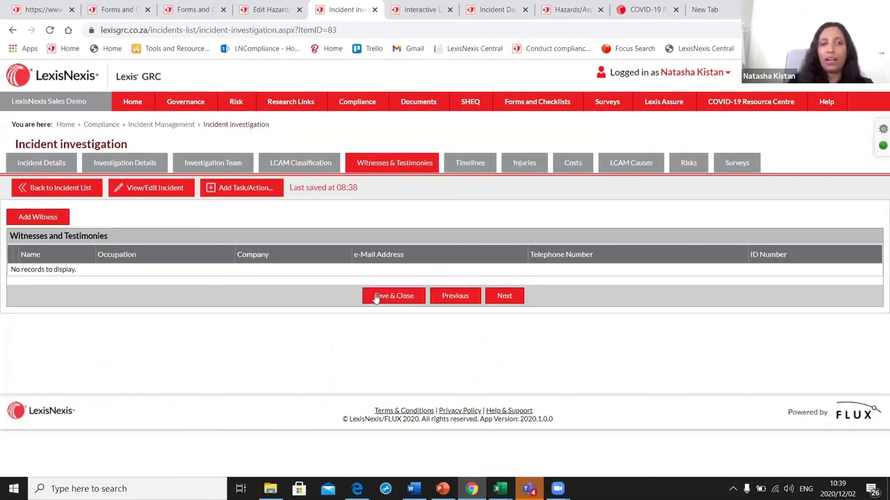
left_click(31, 218)
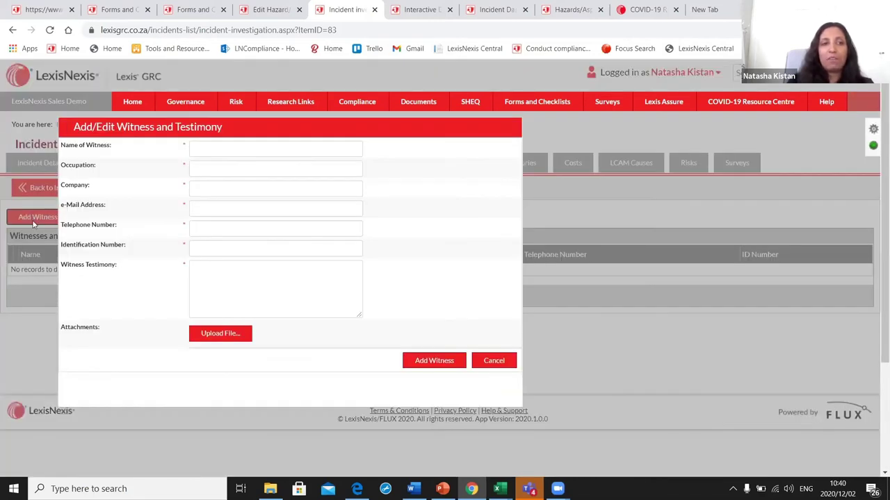
left_click(306, 152)
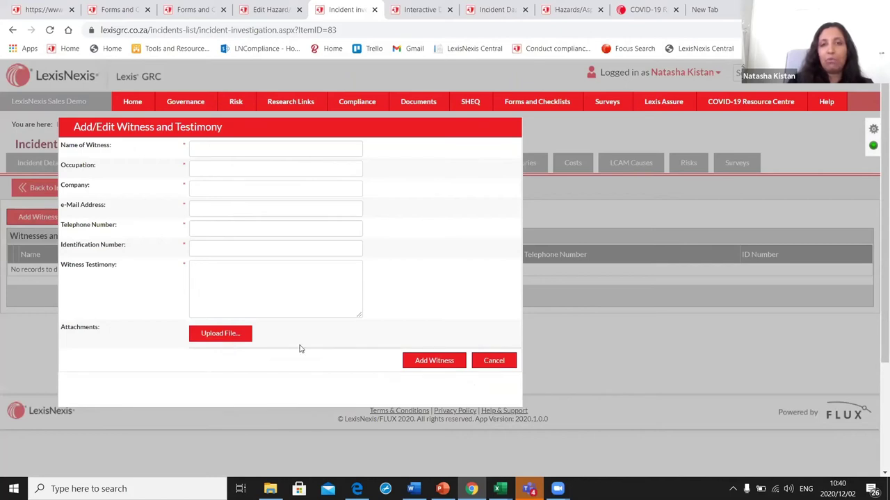
left_click(497, 360)
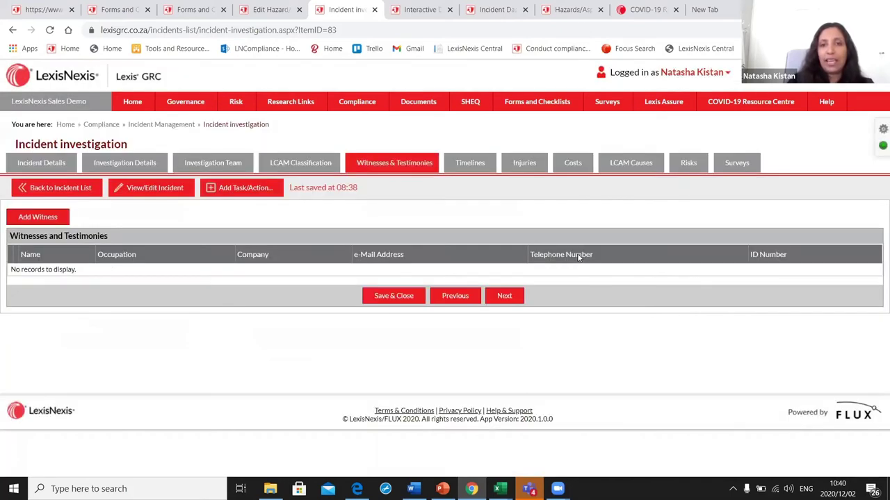
left_click(470, 165)
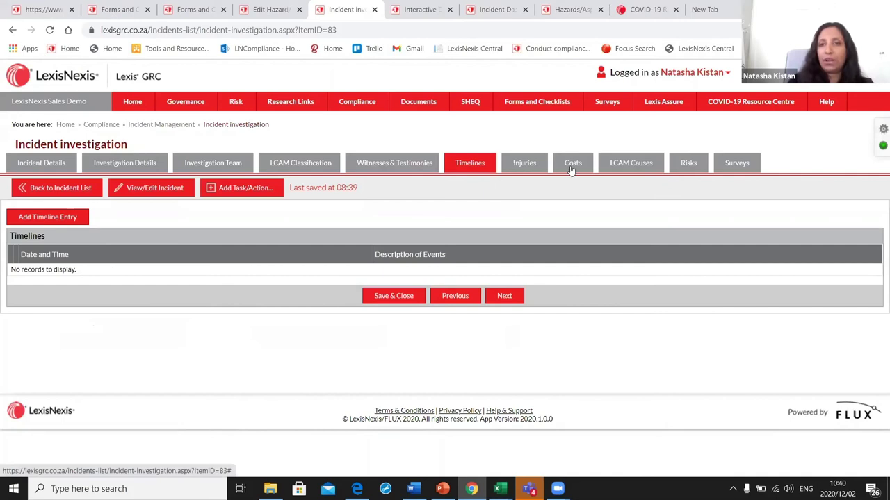
left_click(571, 171)
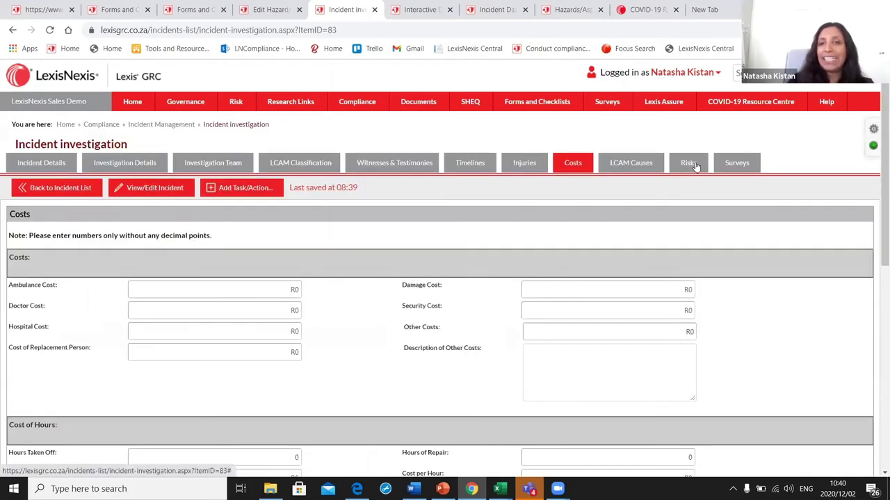
Step: Link the COVID-19 risk with reference number 1234 to the incident as a related risk and save the selection
left_click(695, 166)
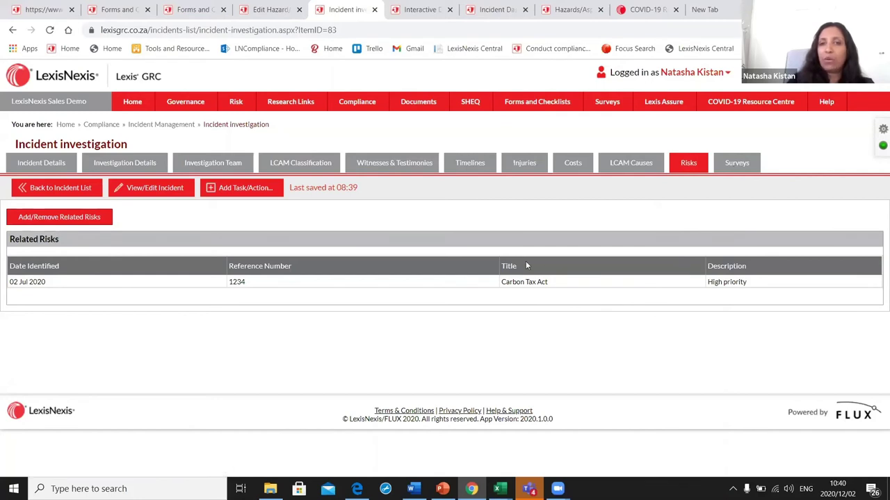
left_click(62, 219)
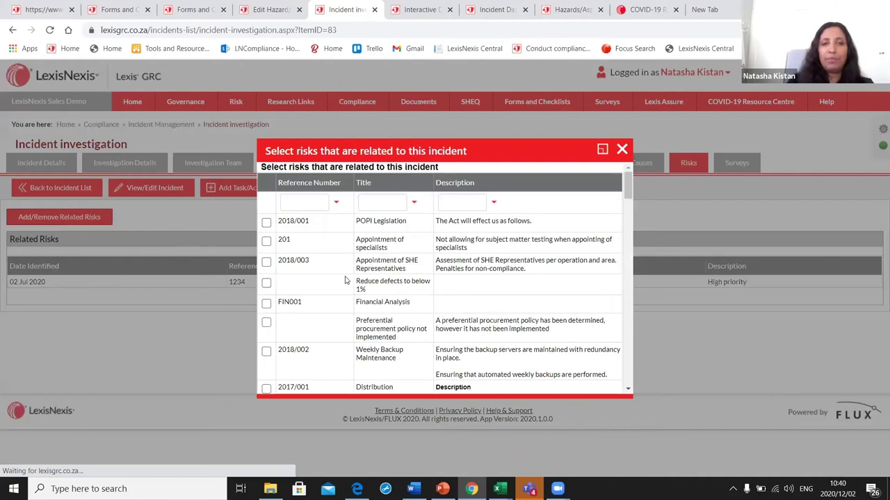
scroll(394, 354, "down", 3)
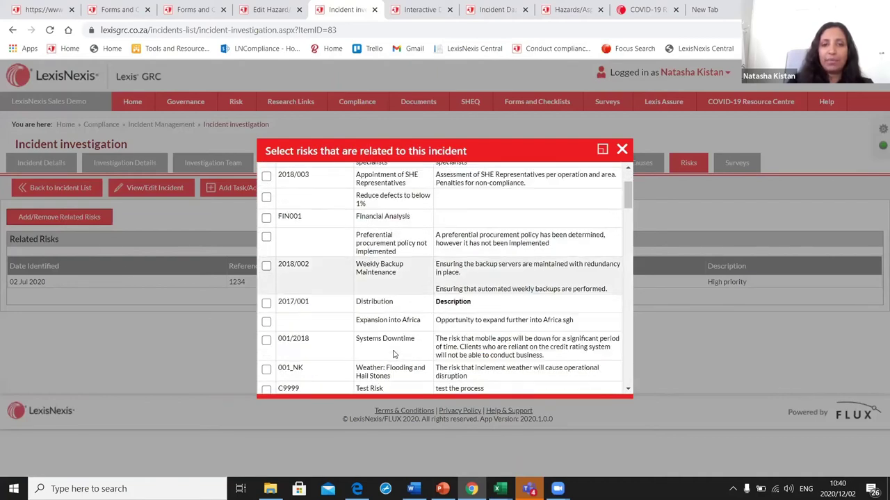
scroll(394, 354, "down", 2)
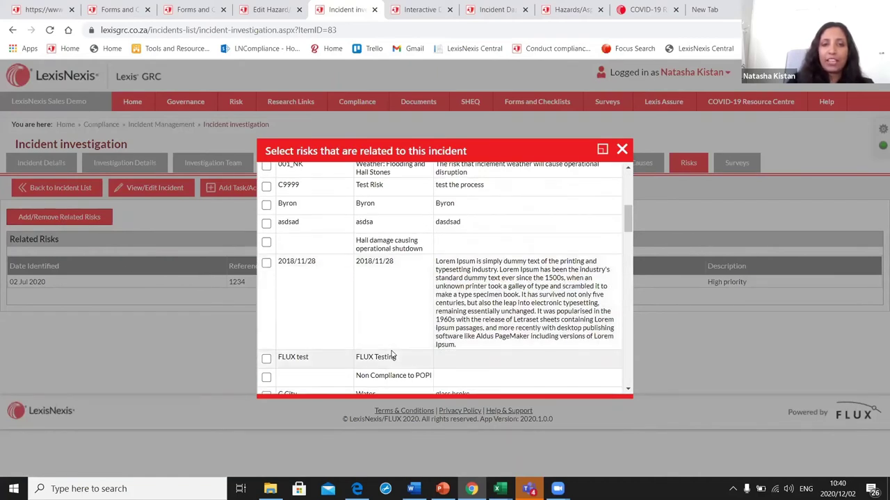
scroll(393, 355, "down", 8)
scroll(392, 356, "down", 10)
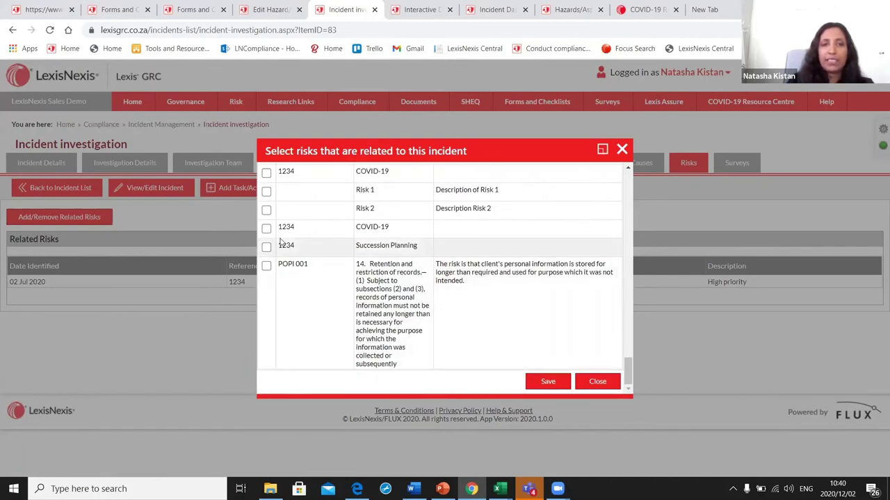
left_click(266, 229)
left_click(548, 382)
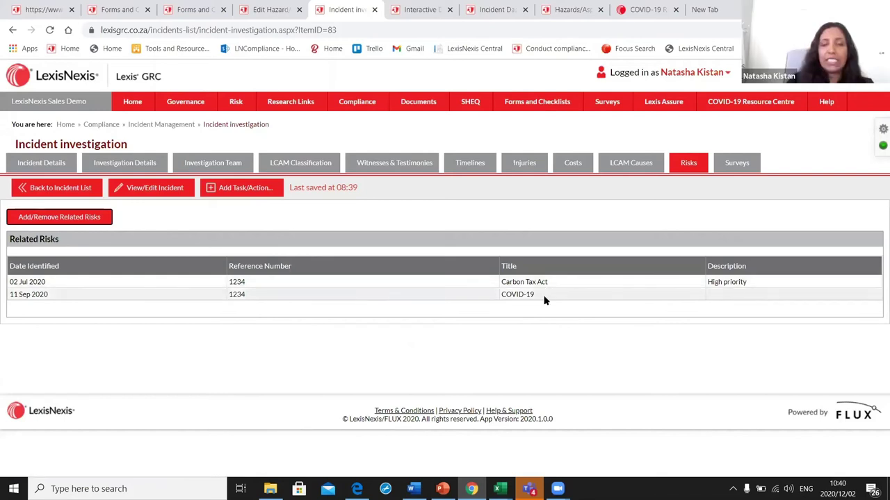
Step: Review the investigation's related surveys and revisit the open business continuity checklist, its task report and the COVID-19 risk/impact assessment
left_click(736, 164)
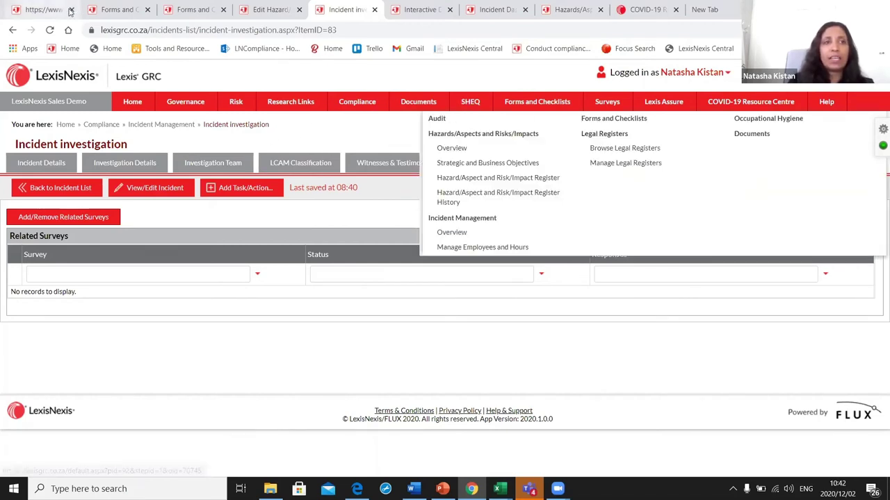
left_click(112, 10)
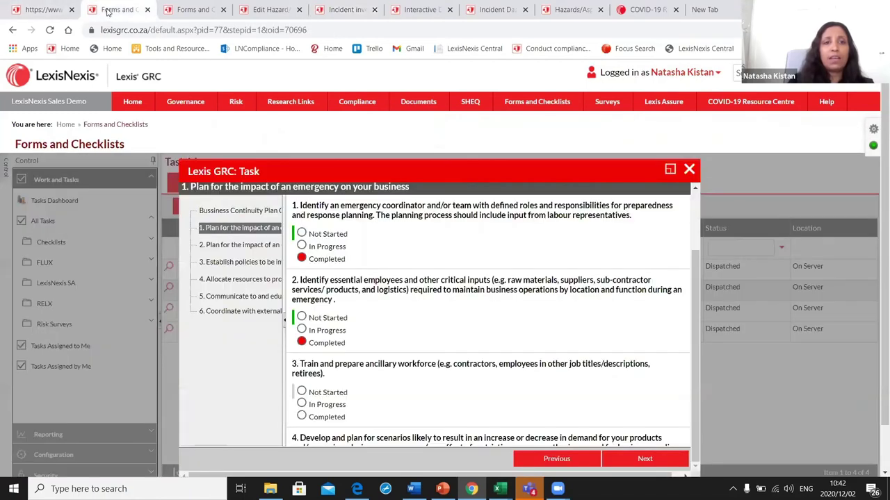
left_click(194, 9)
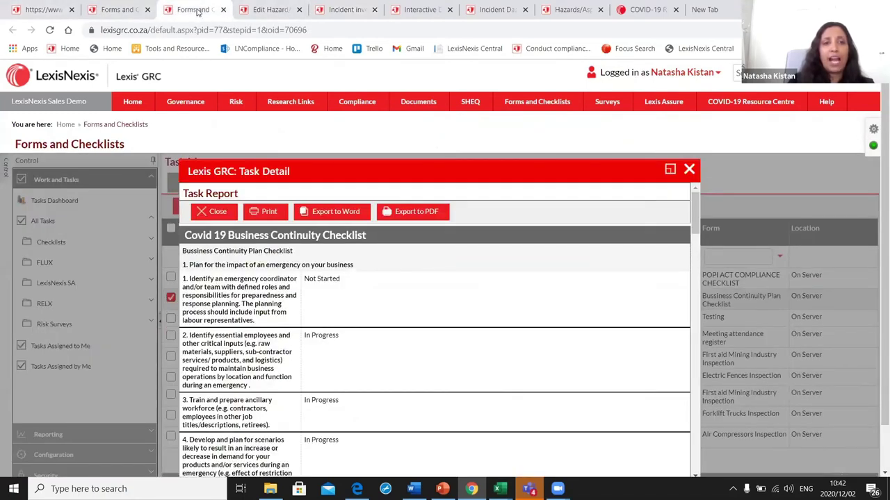
left_click(270, 9)
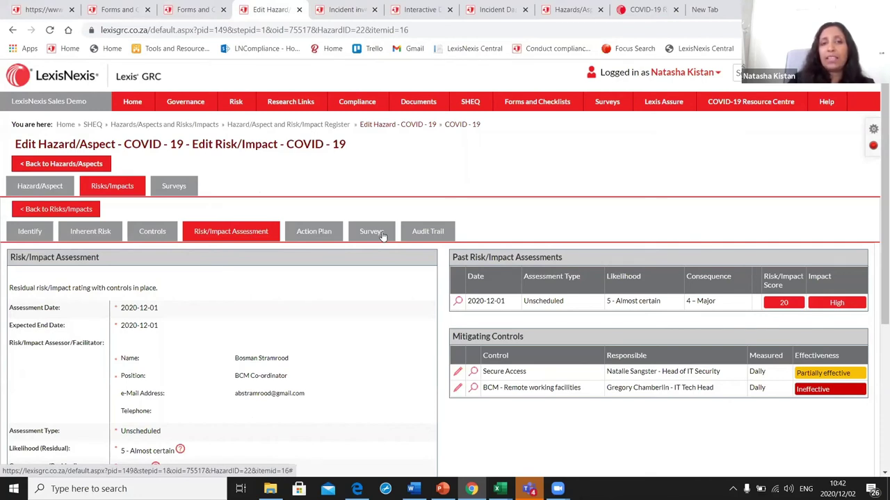
left_click(342, 9)
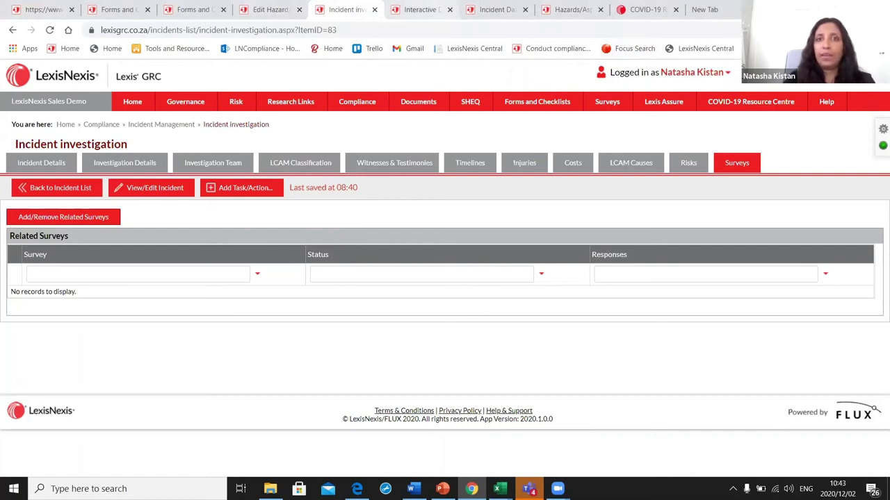
Step: Review the Incident Management dashboard's charts, location map and latest incidents, and widen its date range to July 2018 through December 2020
key("ctrl+Tab")
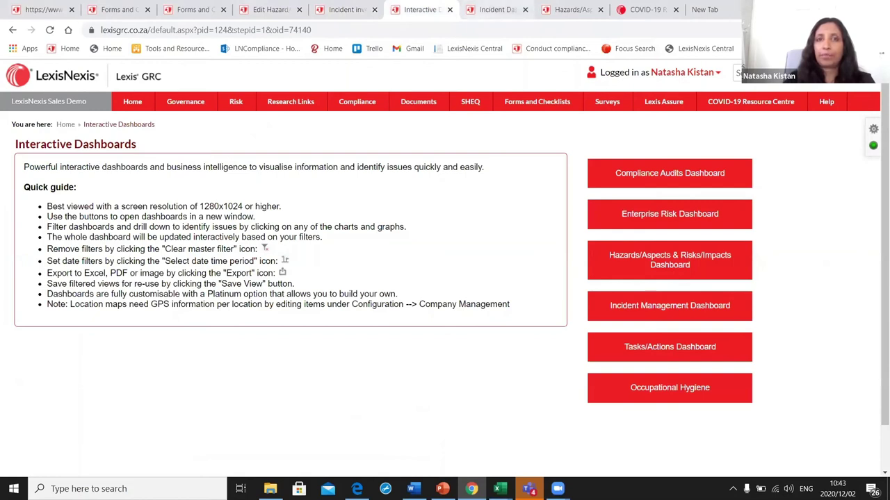
key("ctrl+Tab")
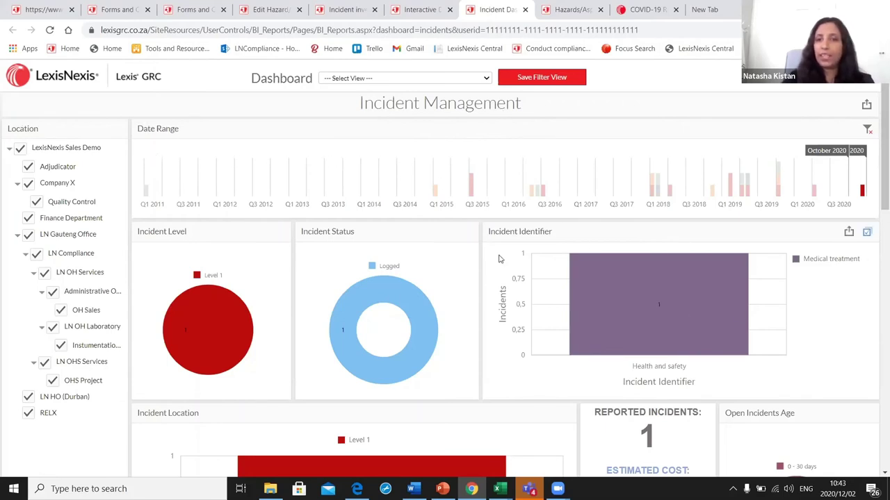
scroll(442, 374, "down", 3)
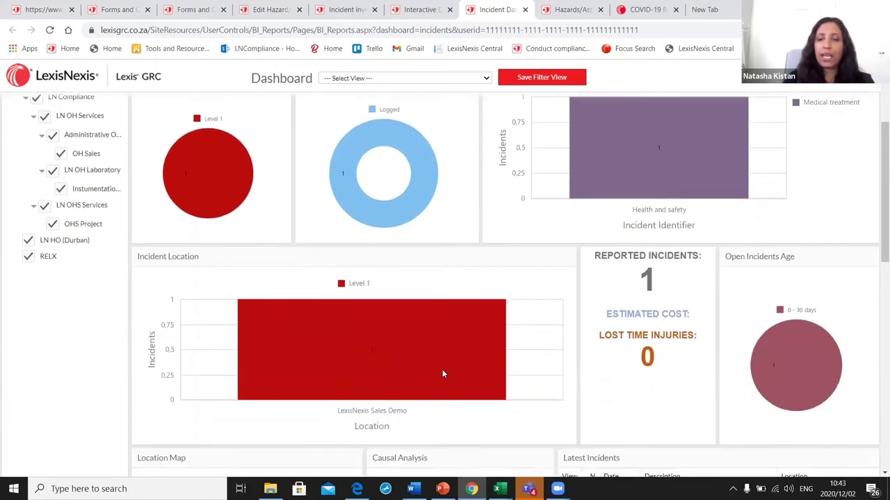
scroll(442, 374, "down", 5)
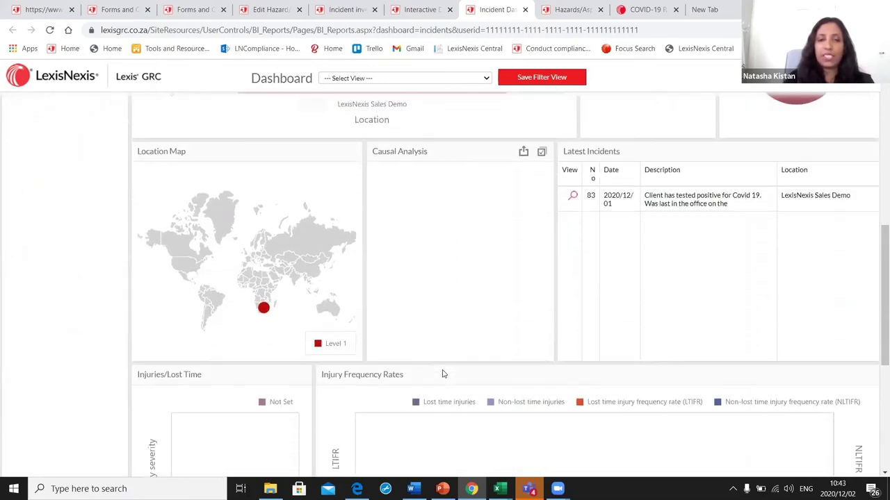
scroll(442, 374, "up", 8)
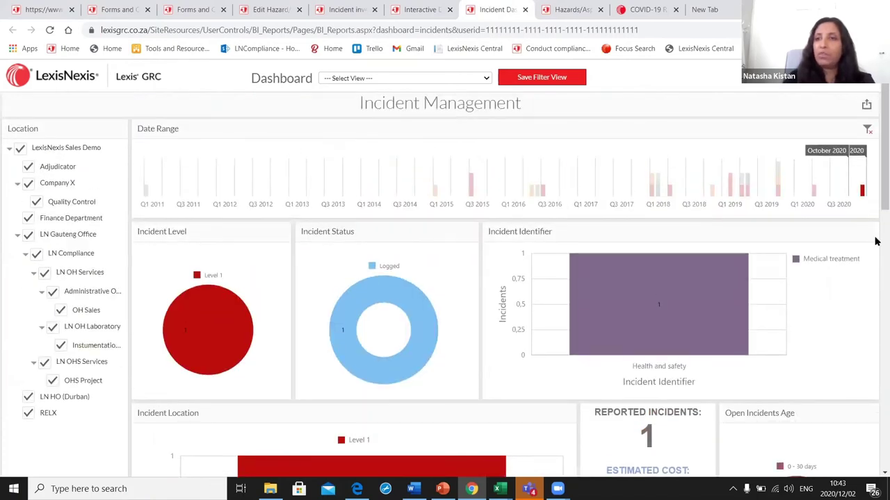
left_click_drag(826, 157, 661, 166)
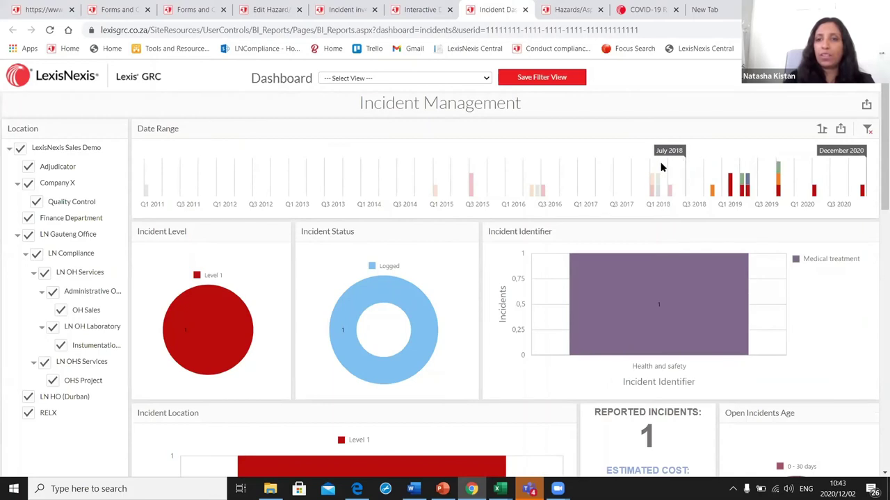